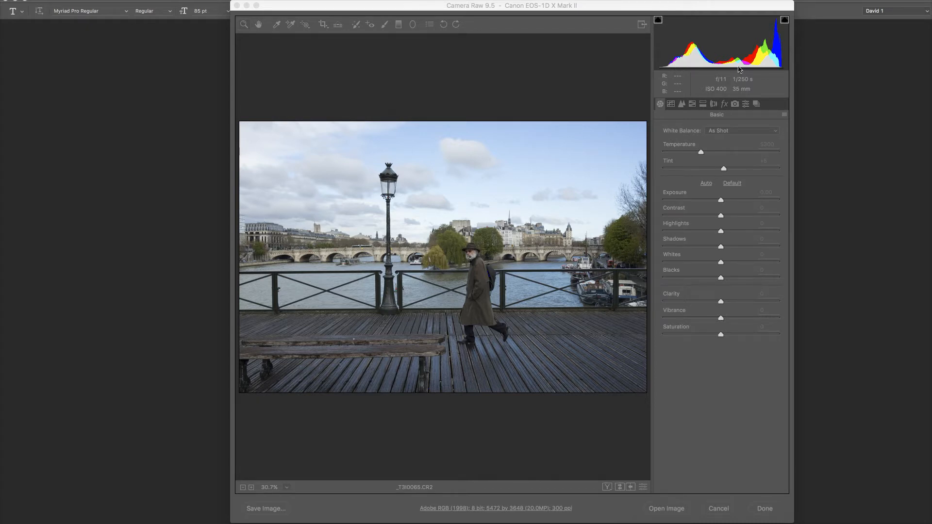
Turn on the highlight clipping warning and raise Whites to +33
{"action": "left_click", "coordinate": [785, 22]}
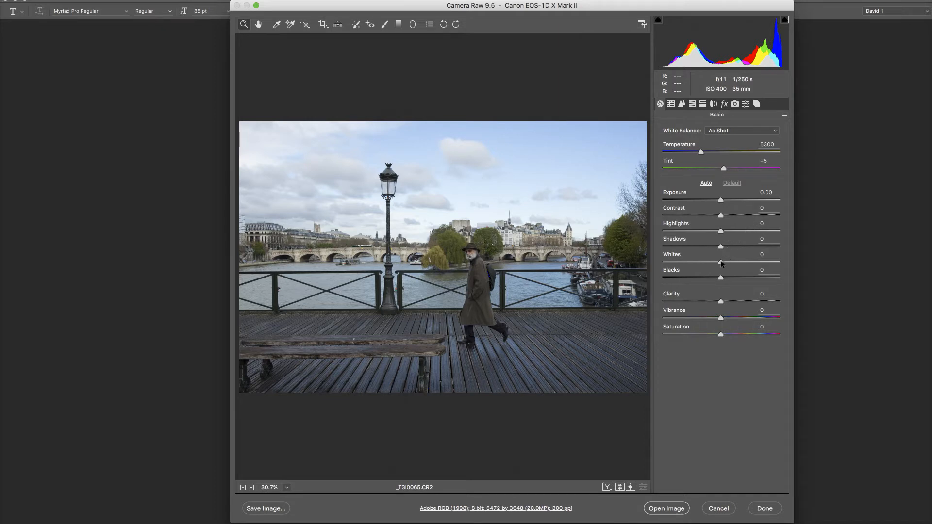
{"action": "left_click_drag", "start_coordinate": [721, 262], "coordinate": [739, 262]}
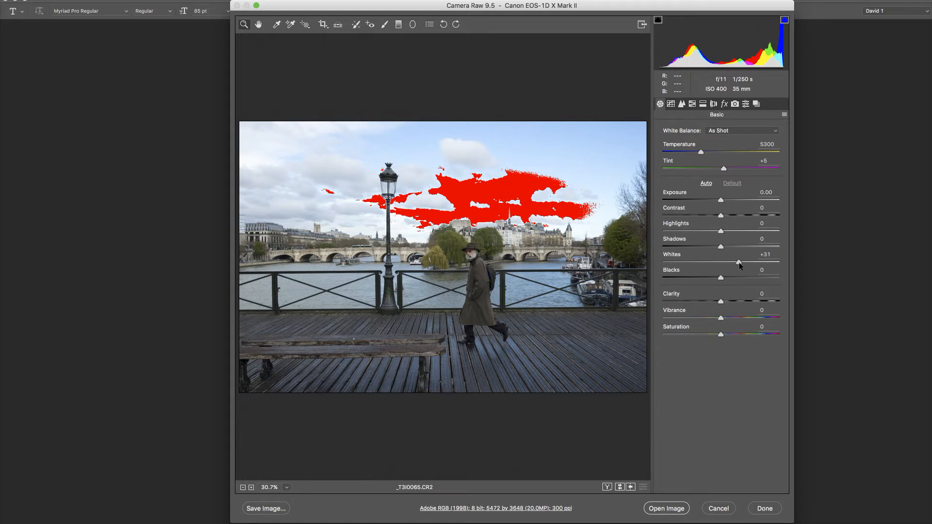
{"action": "left_click_drag", "start_coordinate": [739, 262], "coordinate": [740, 263]}
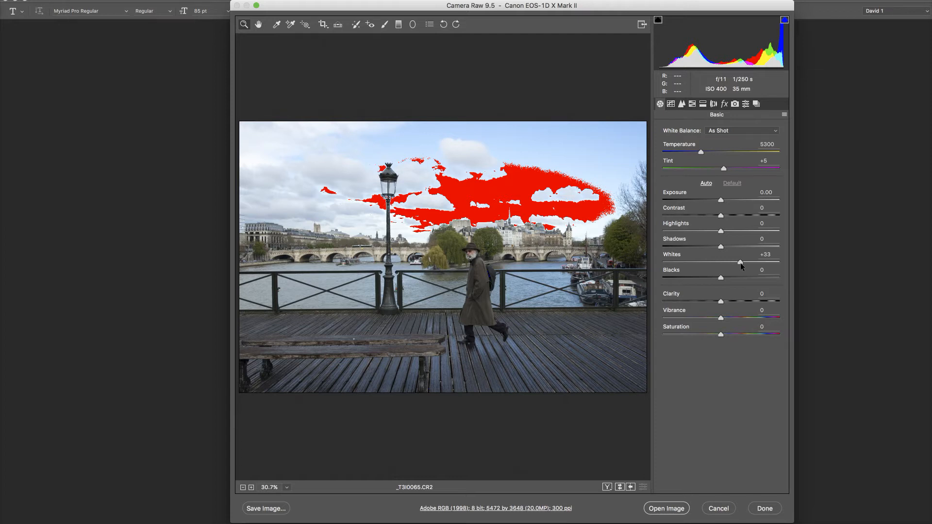
{"action": "left_click_drag", "start_coordinate": [741, 263], "coordinate": [741, 263]}
{"action": "mouse_move", "coordinate": [721, 279]}
{"action": "left_mouse_down"}
{"action": "mouse_move", "coordinate": [699, 280]}
{"action": "mouse_move", "coordinate": [721, 278]}
{"action": "left_mouse_up"}
{"action": "left_click_drag", "start_coordinate": [723, 278], "coordinate": [724, 278]}
{"action": "double_click", "coordinate": [723, 279]}
Set Shadows to +34 and lift the midtones with an RGB point curve point at input 127, output 135
{"action": "left_click_drag", "start_coordinate": [721, 248], "coordinate": [741, 248]}
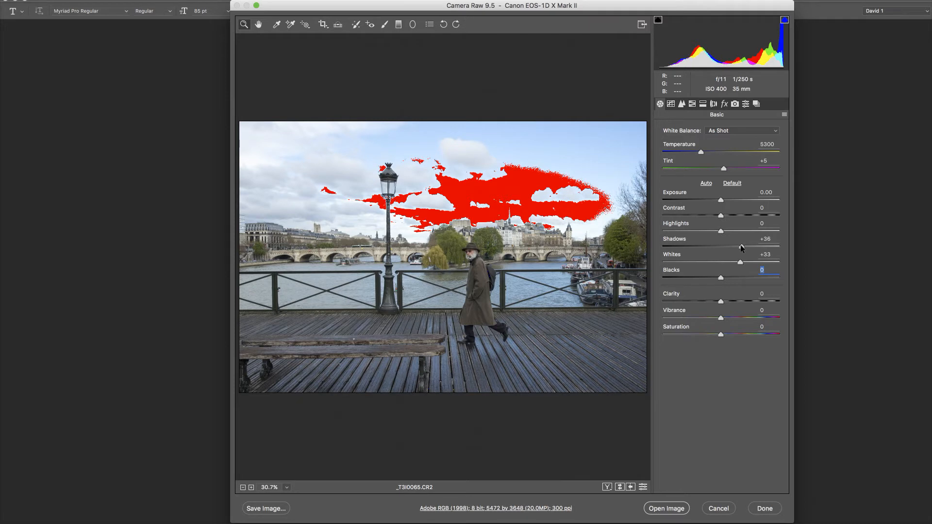
{"action": "left_click_drag", "start_coordinate": [741, 245], "coordinate": [739, 245]}
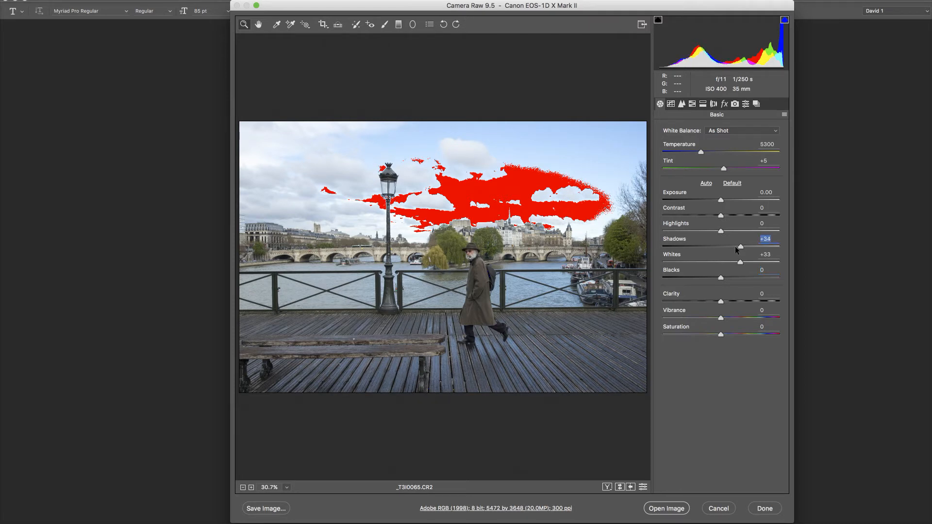
{"action": "left_click", "coordinate": [672, 105]}
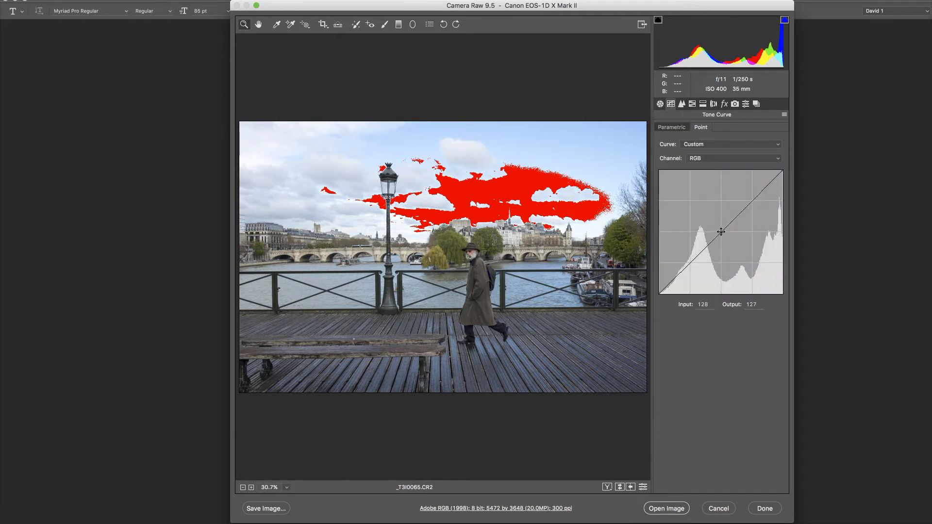
{"action": "left_click_drag", "start_coordinate": [722, 234], "coordinate": [721, 227]}
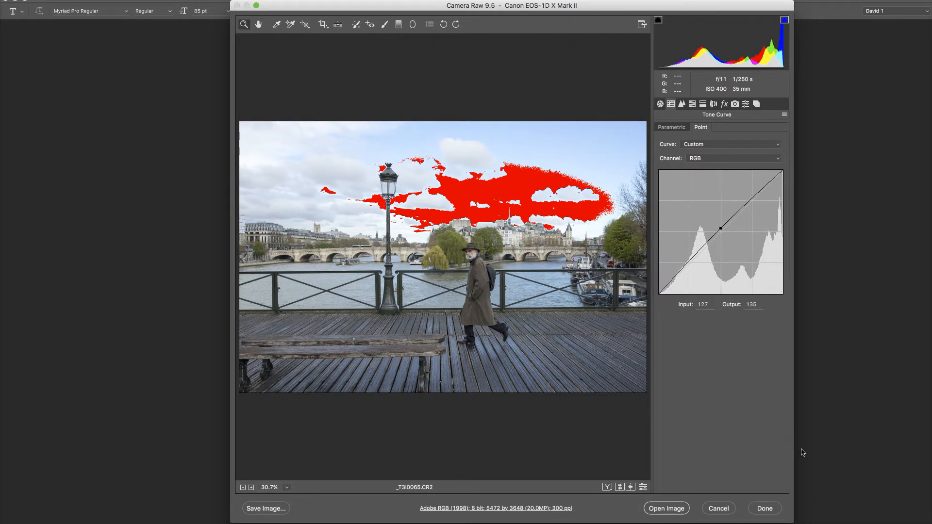
Set Vibrance to +11 and save this brighter version as an uncompressed 16-bit TIFF prefixed paris in the processed folder
{"action": "left_click", "coordinate": [660, 104]}
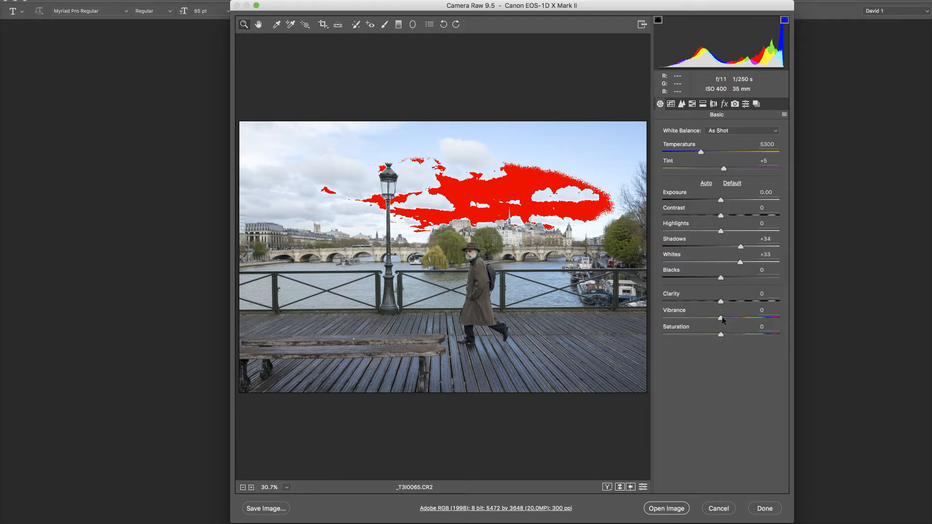
{"action": "left_click_drag", "start_coordinate": [724, 321], "coordinate": [728, 318]}
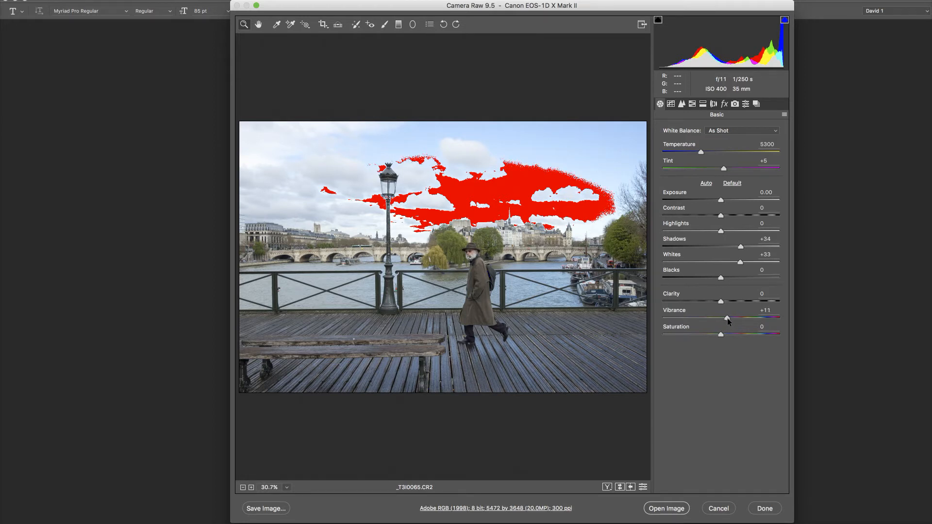
{"action": "left_click", "coordinate": [727, 319]}
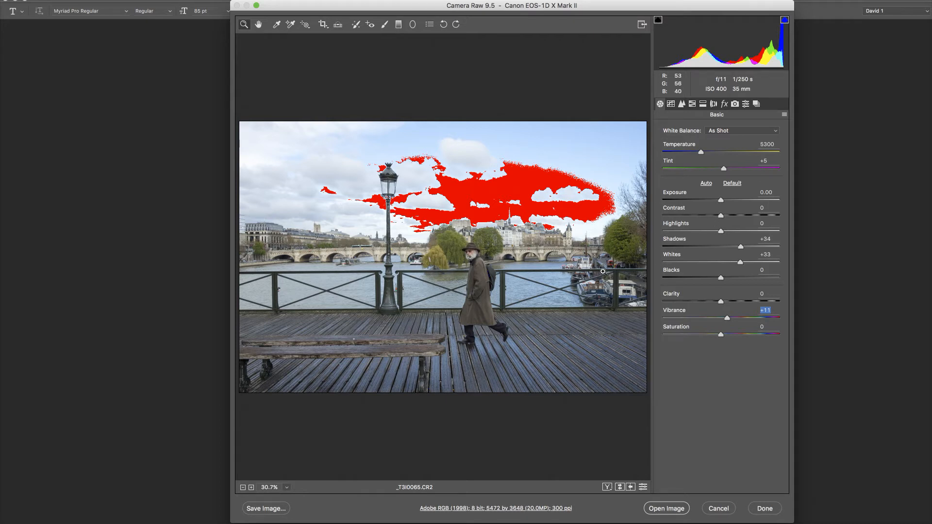
{"action": "left_click", "coordinate": [266, 509]}
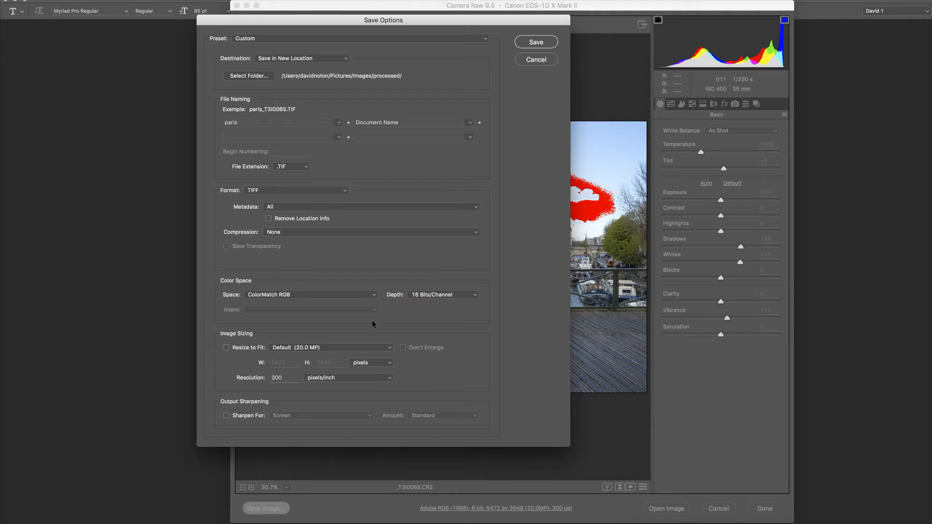
{"action": "left_click", "coordinate": [539, 43]}
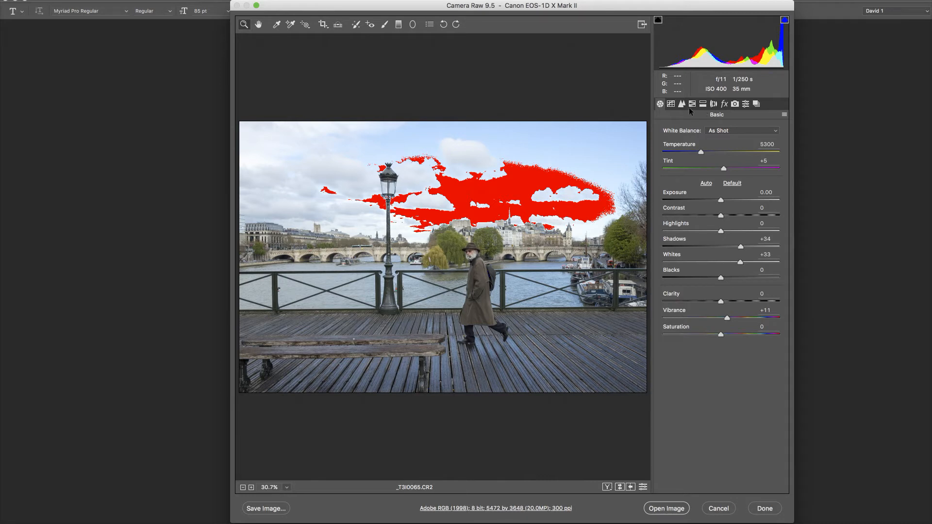
Bring the RGB curve's midtone point back near the diagonal at input 133, output 134
{"action": "left_click", "coordinate": [671, 104]}
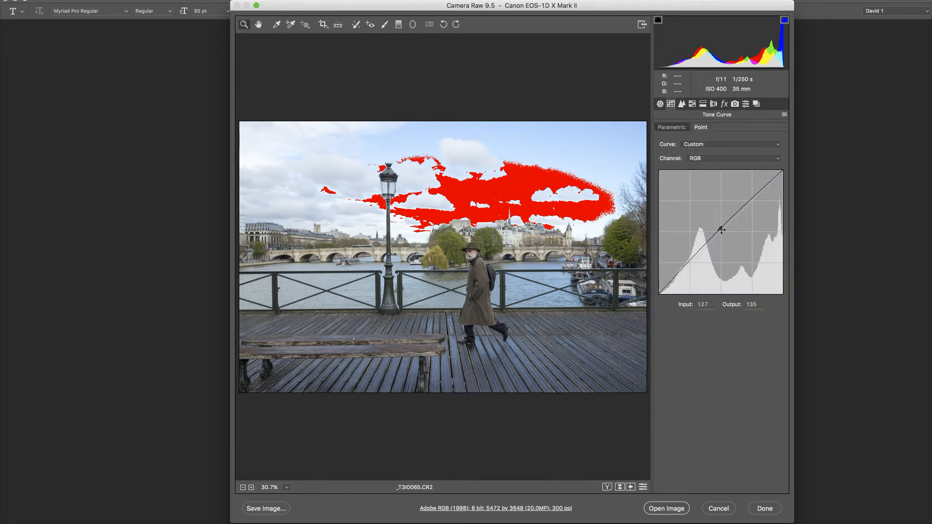
{"action": "left_click_drag", "start_coordinate": [720, 228], "coordinate": [723, 229]}
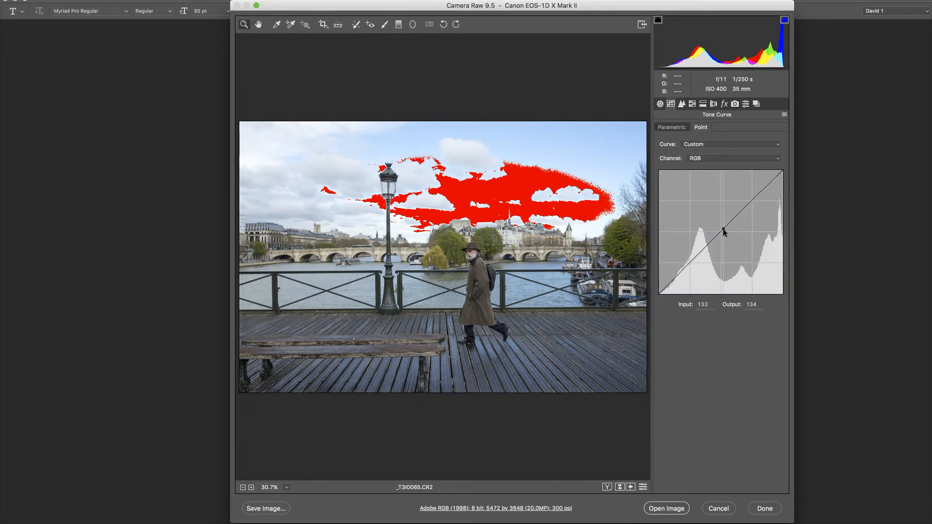
{"action": "left_click", "coordinate": [660, 104]}
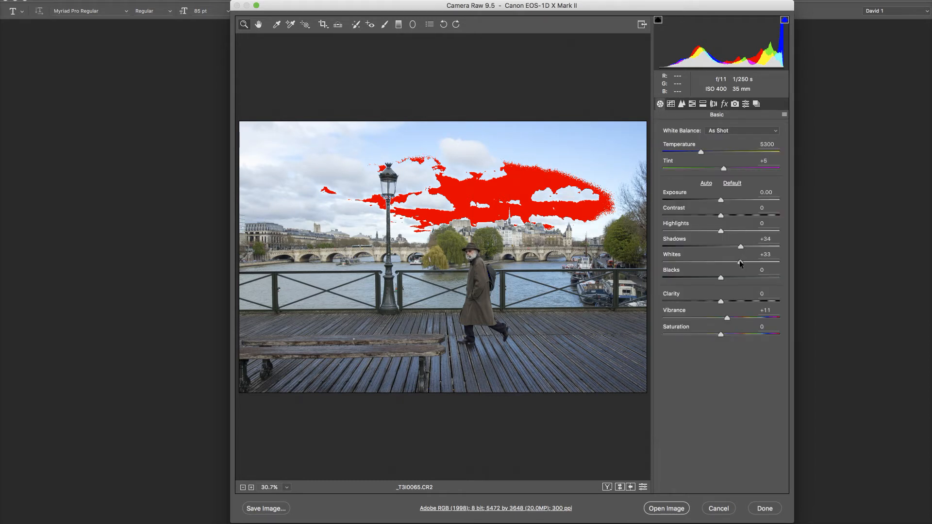
Reduce Whites to +17, reset Shadows to 0 and lower Highlights below zero to recover the sky
{"action": "left_click_drag", "start_coordinate": [740, 261], "coordinate": [730, 263]}
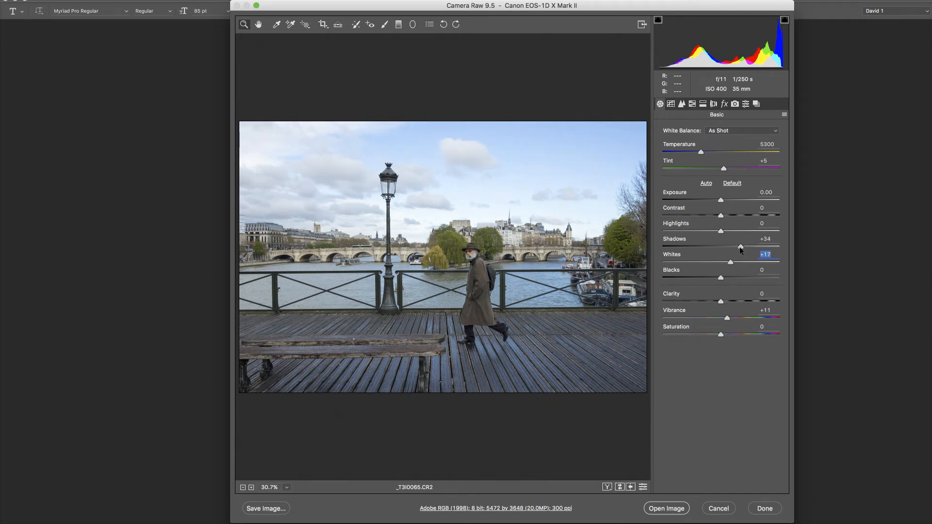
{"action": "left_click_drag", "start_coordinate": [739, 246], "coordinate": [738, 245]}
{"action": "double_click", "coordinate": [738, 245]}
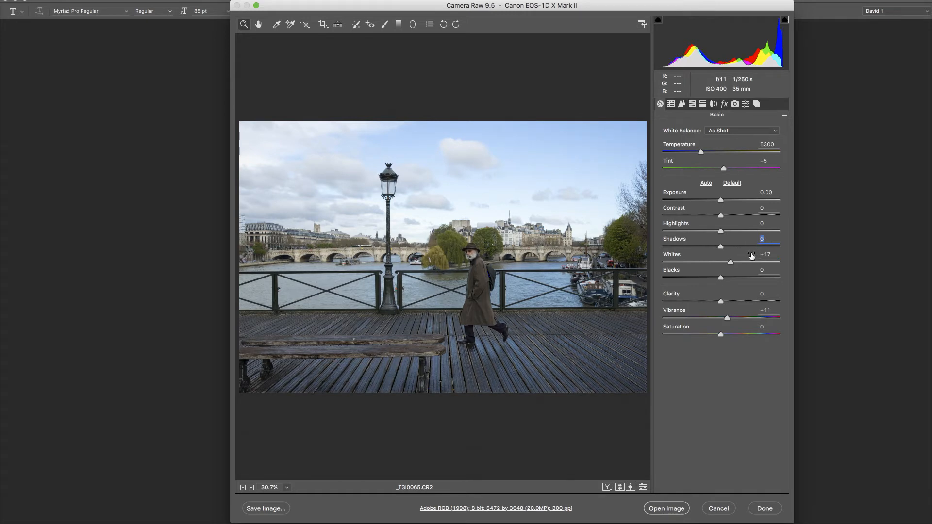
{"action": "left_click_drag", "start_coordinate": [722, 233], "coordinate": [699, 234]}
Darken the midtones with the RGB curve point at input 149, output 124, and save this version as a 16-bit TIFF
{"action": "left_click", "coordinate": [671, 104]}
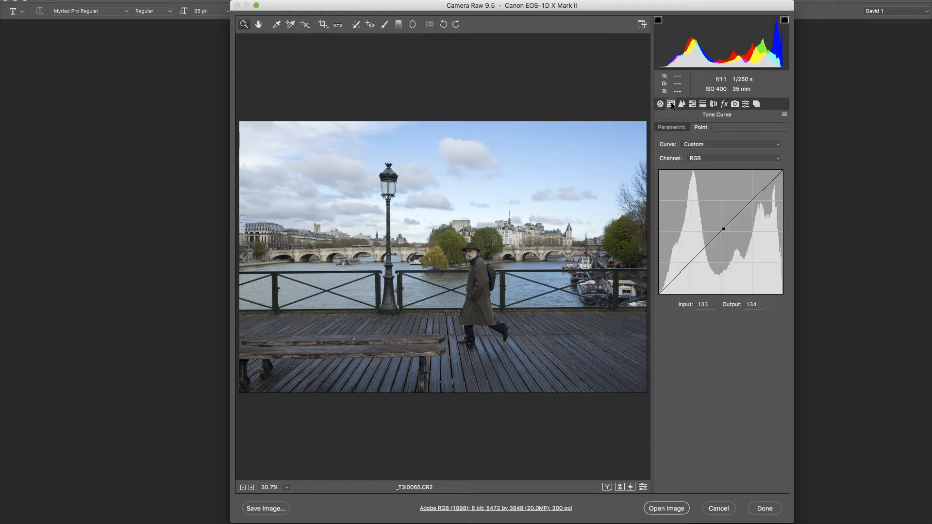
{"action": "left_click_drag", "start_coordinate": [724, 232], "coordinate": [731, 233]}
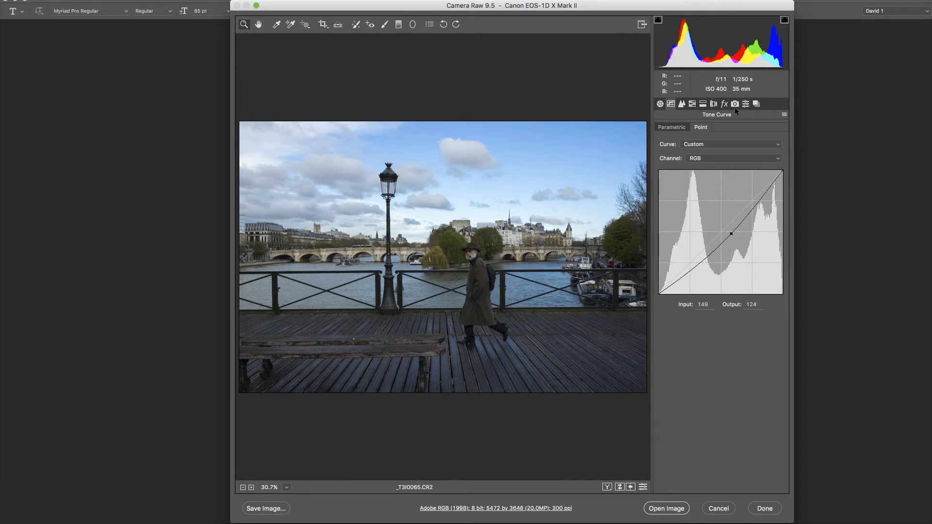
{"action": "left_click", "coordinate": [266, 509]}
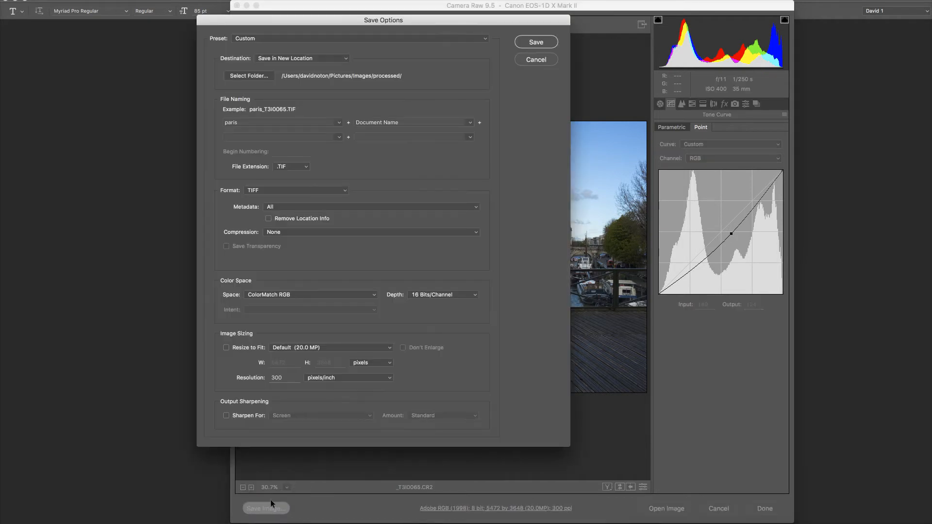
{"action": "left_click", "coordinate": [538, 41]}
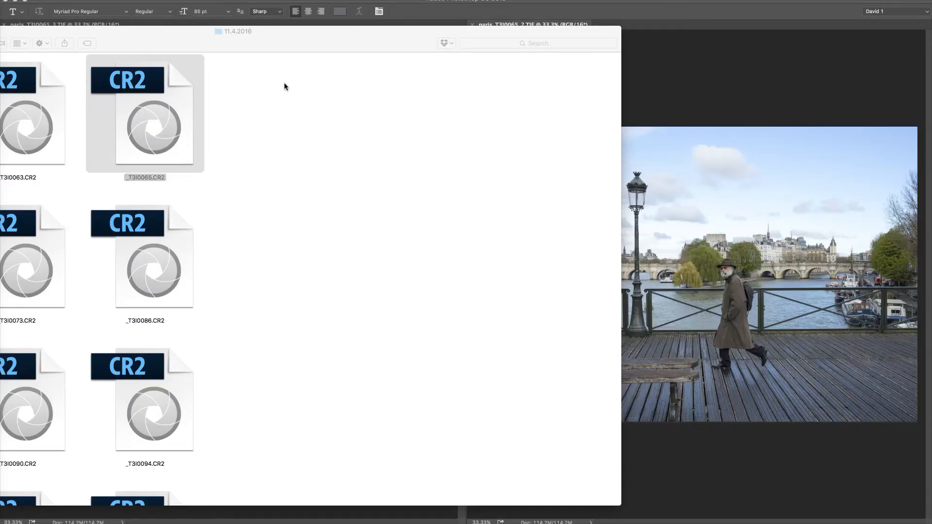
Switch to Photoshop and move the whole paris_T3I0065_3.TIF image onto paris_T3I0065_2.TIF as a new layer
{"action": "left_click_drag", "start_coordinate": [288, 42], "coordinate": [931, 299]}
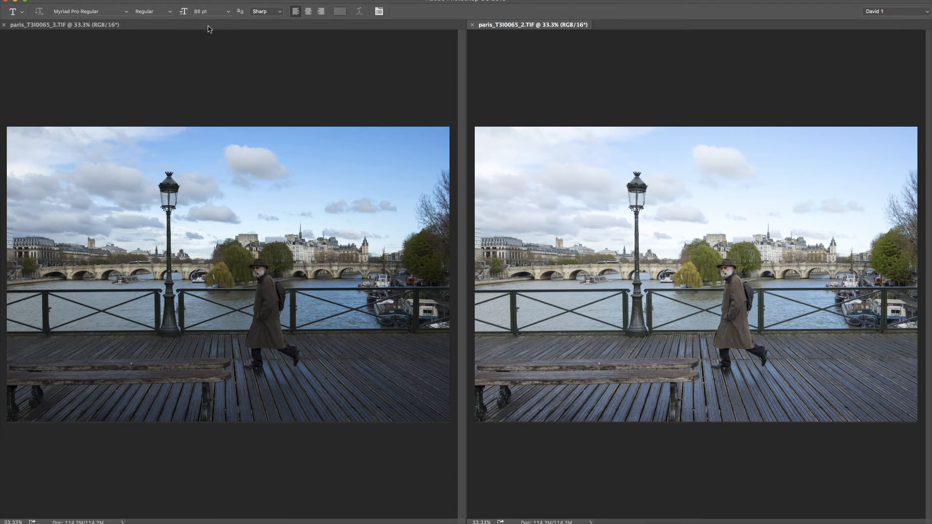
{"action": "left_click", "coordinate": [194, 100]}
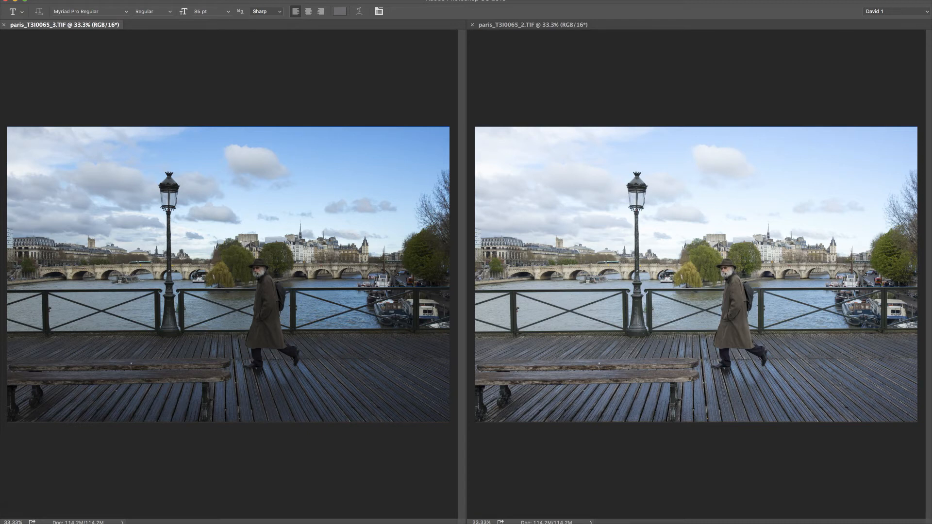
{"action": "left_click", "coordinate": [0, 0]}
{"action": "key", "text": "super+a"}
{"action": "key", "text": "BackSpace"}
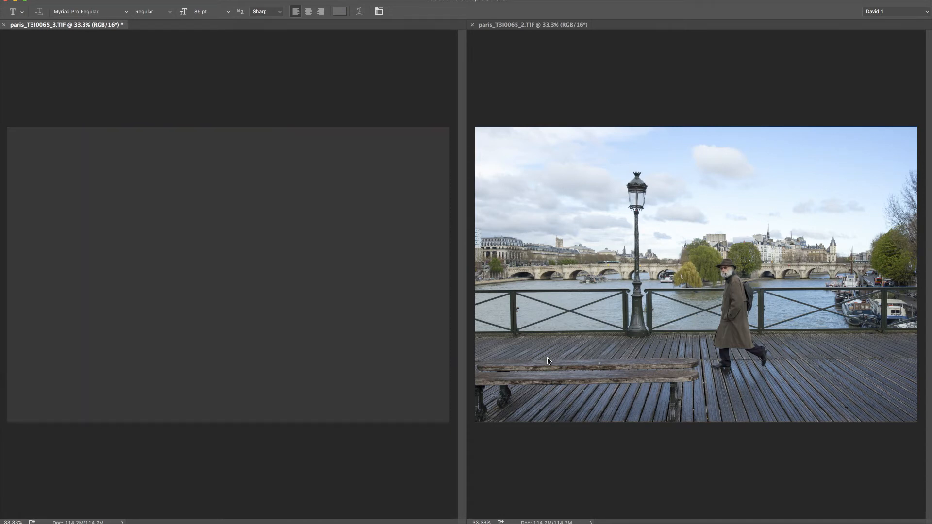
{"action": "left_click", "coordinate": [552, 27]}
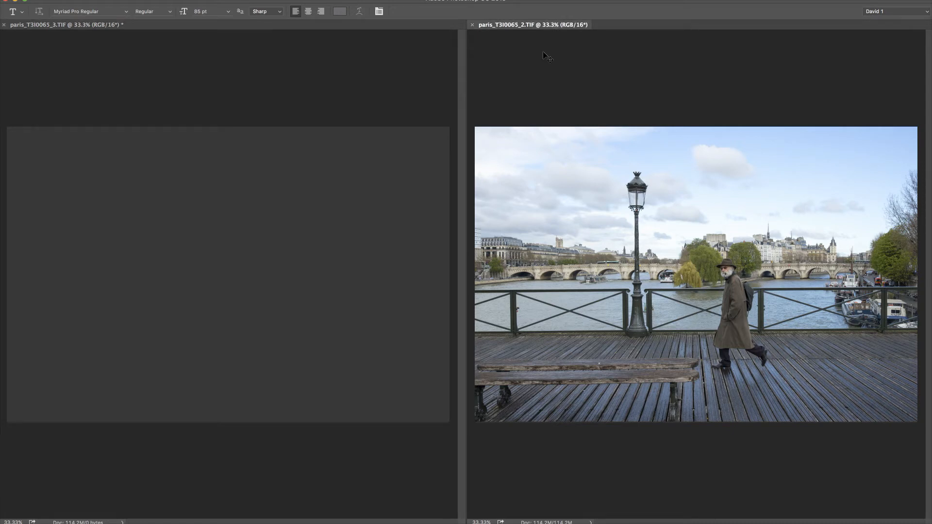
{"action": "left_click_drag", "start_coordinate": [544, 54], "coordinate": [544, 53]}
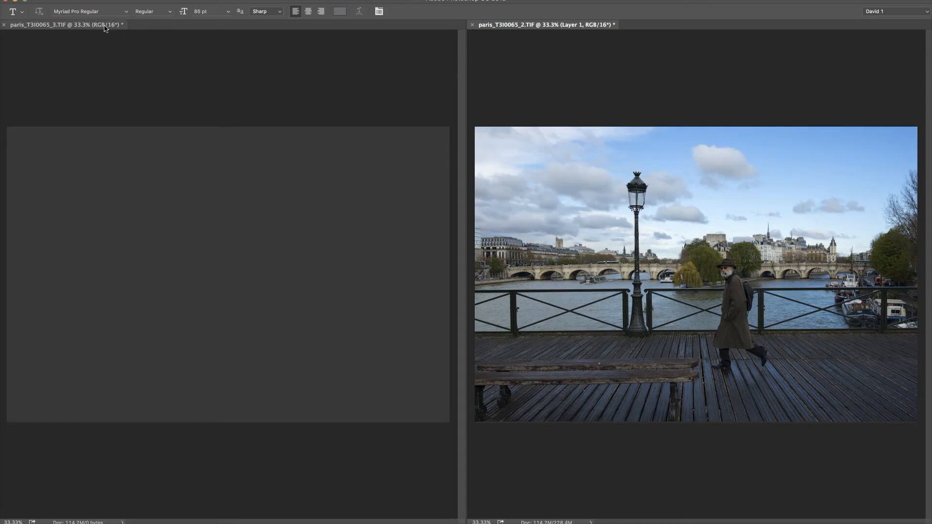
Close paris_T3I0065_3.TIF without saving its changes
{"action": "left_click", "coordinate": [88, 28]}
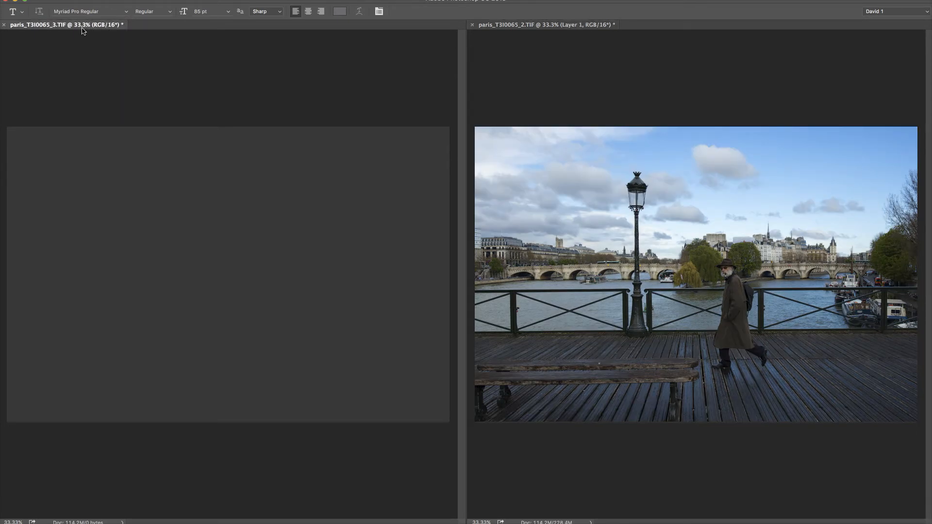
{"action": "left_click", "coordinate": [4, 26]}
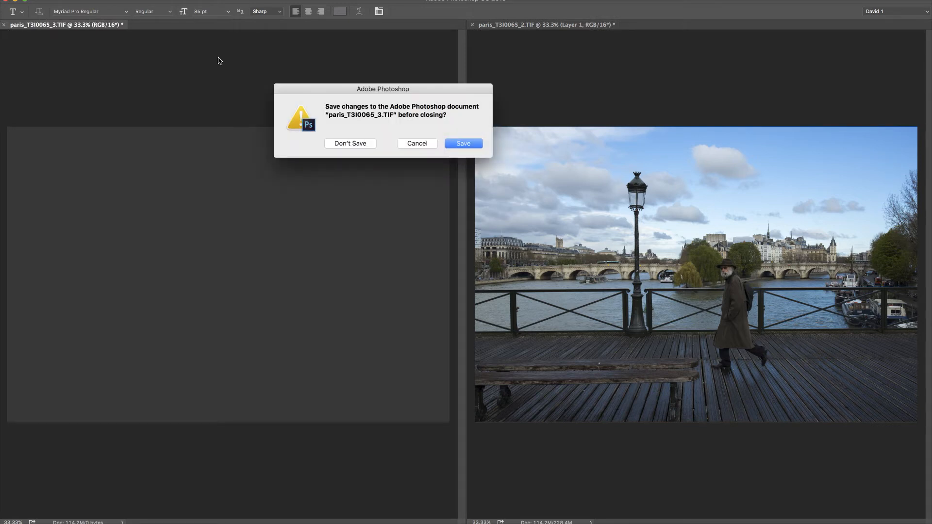
{"action": "left_click", "coordinate": [351, 143]}
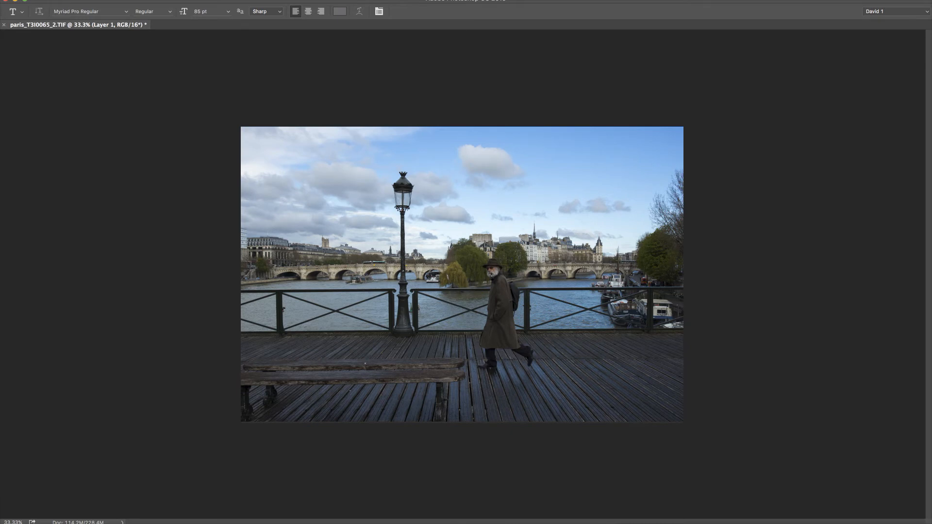
Place the layer list beside the photo and toggle Layer 1's visibility off and on to compare both exposures
{"action": "left_click_drag", "start_coordinate": [930, 204], "coordinate": [833, 156]}
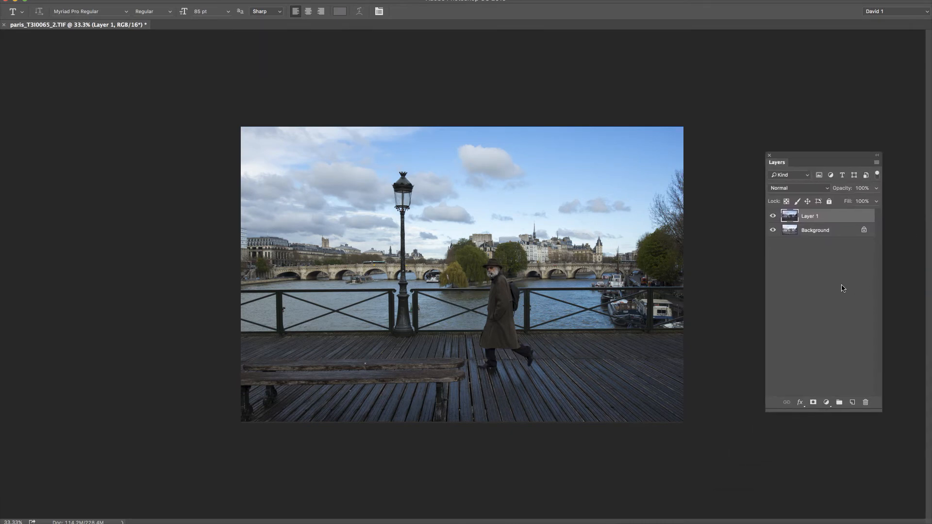
{"action": "left_click", "coordinate": [773, 217]}
{"action": "left_click", "coordinate": [773, 217]}
{"action": "left_click_drag", "start_coordinate": [803, 159], "coordinate": [810, 136]}
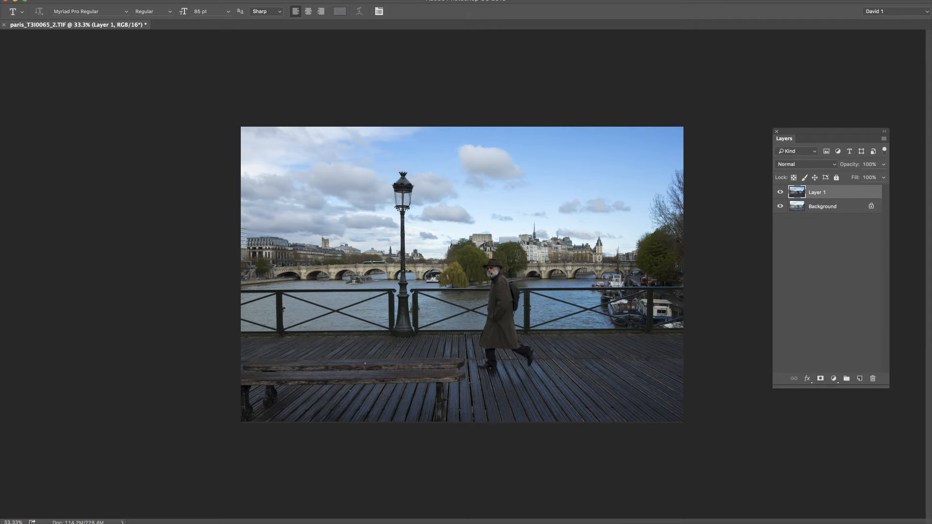
Bring the toolbox beside the photo and select the whole sky on Layer 1 with the Quick Selection tool
{"action": "left_click_drag", "start_coordinate": [931, 114], "coordinate": [735, 93]}
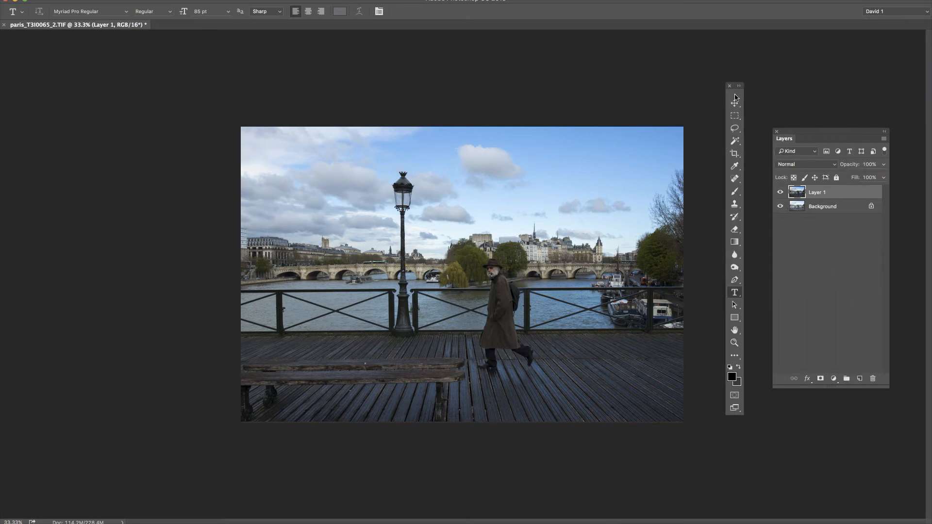
{"action": "left_click", "coordinate": [739, 143]}
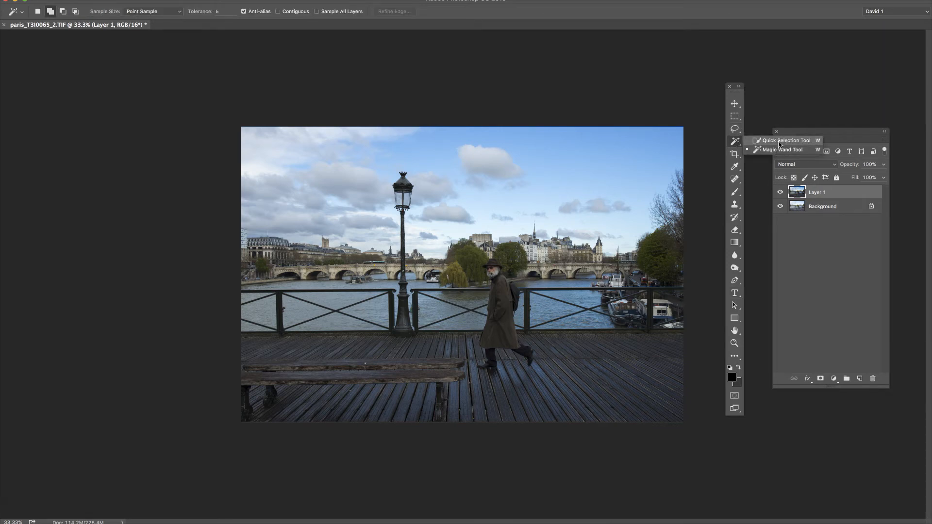
{"action": "left_click", "coordinate": [778, 142]}
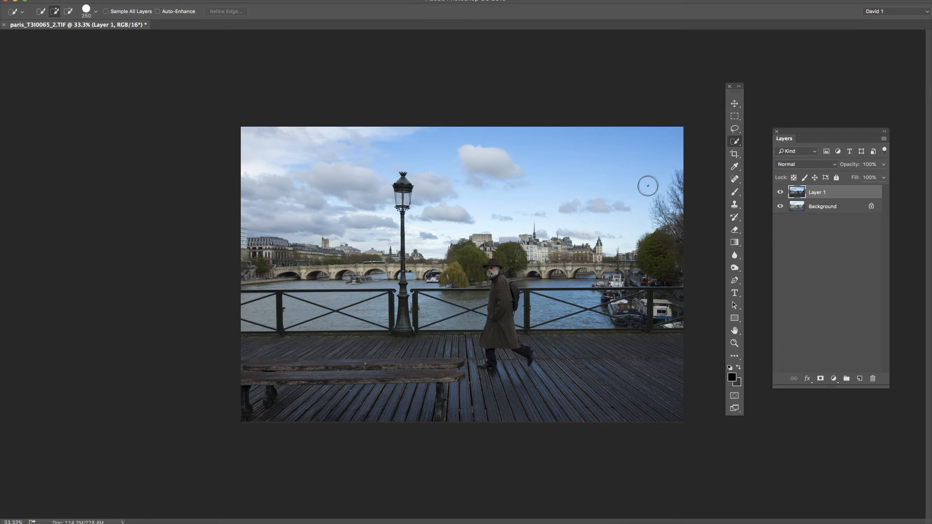
{"action": "mouse_move", "coordinate": [635, 188]}
{"action": "left_mouse_down"}
{"action": "mouse_move", "coordinate": [630, 227]}
{"action": "mouse_move", "coordinate": [614, 235]}
{"action": "mouse_move", "coordinate": [501, 208]}
{"action": "mouse_move", "coordinate": [375, 222]}
{"action": "mouse_move", "coordinate": [274, 210]}
{"action": "left_mouse_up"}
Feather the sky selection with a radius of 150 pixels
{"action": "left_click", "coordinate": [0, 0]}
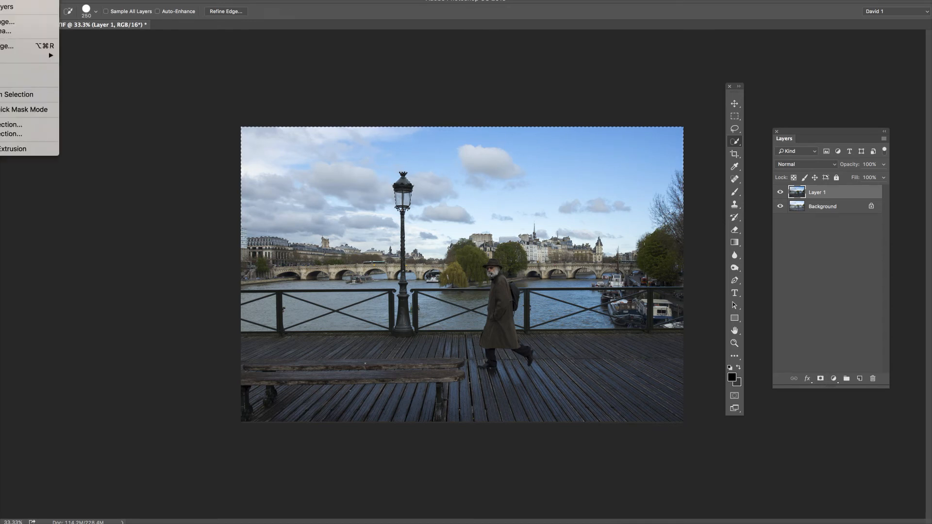
{"action": "mouse_move", "coordinate": [17, 56]}
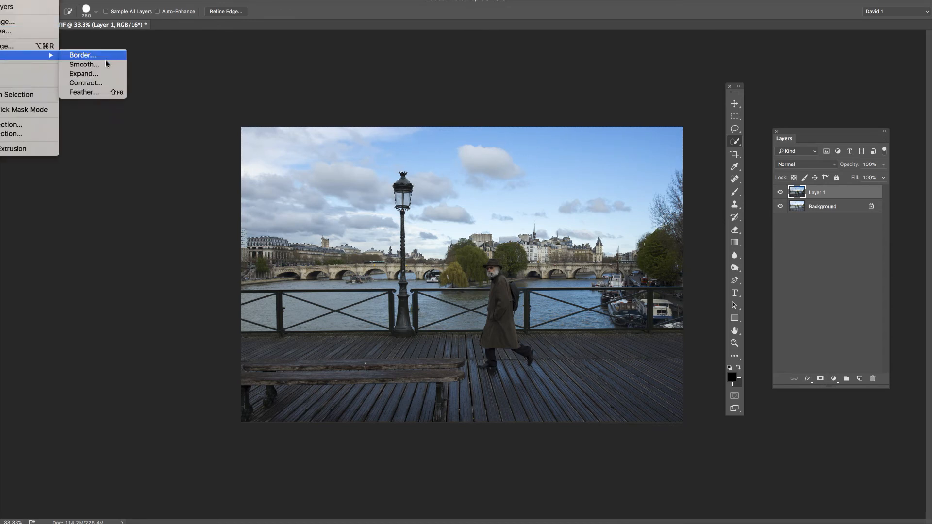
{"action": "left_click", "coordinate": [96, 92]}
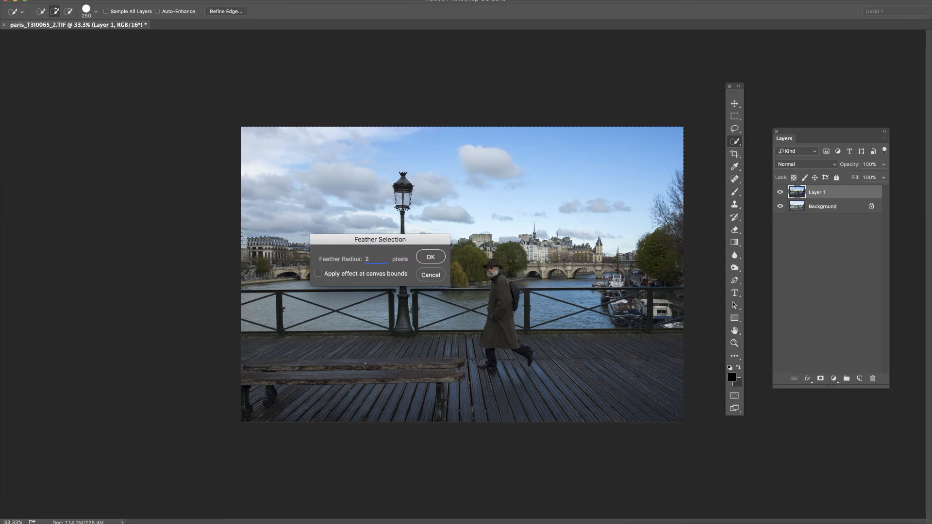
{"action": "type", "text": "2"}
{"action": "key", "text": "BackSpace"}
{"action": "type", "text": "150"}
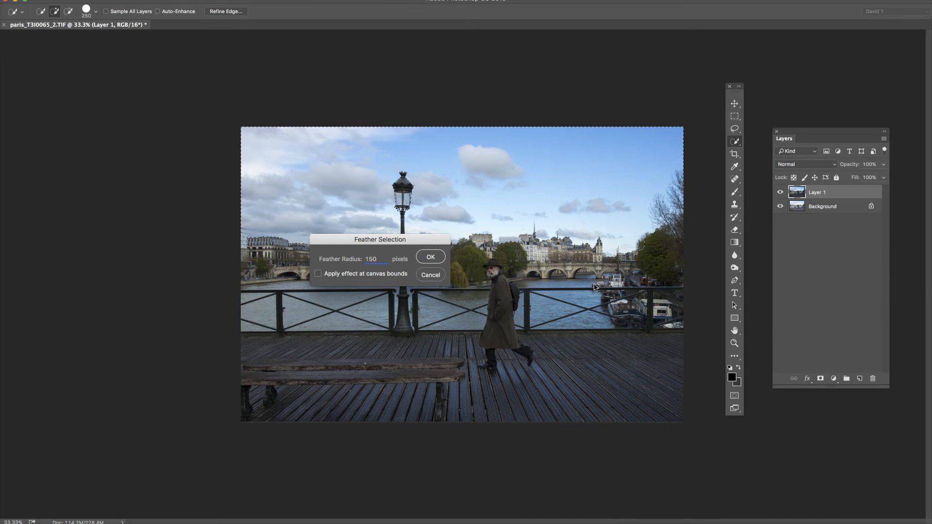
{"action": "left_click", "coordinate": [431, 260]}
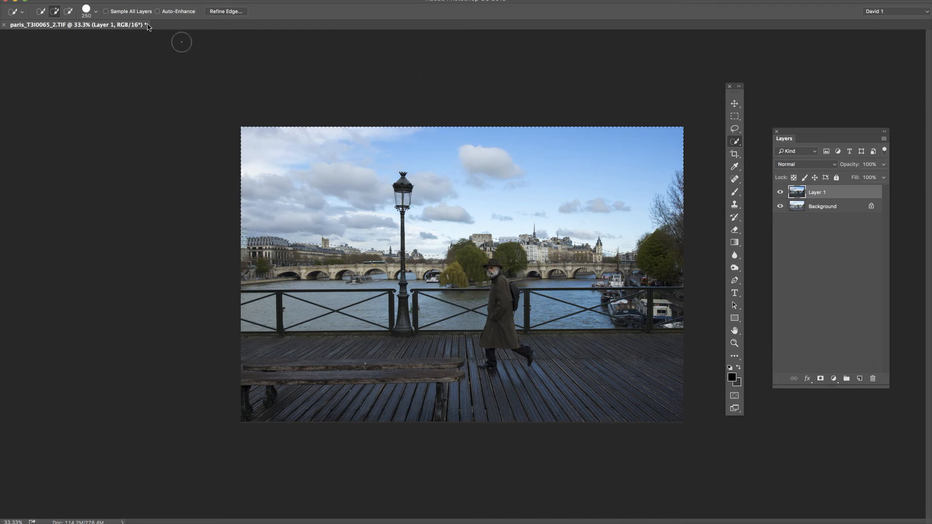
Add a layer mask to Layer 1 that reveals the sky selection, and check it by hiding and showing the Background layer
{"action": "left_click", "coordinate": [0, 0]}
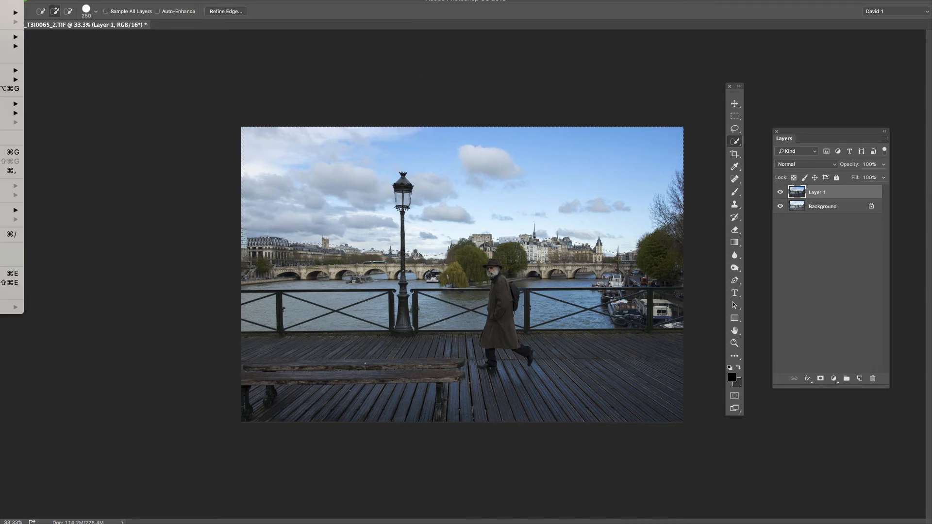
{"action": "mouse_move", "coordinate": [5, 70]}
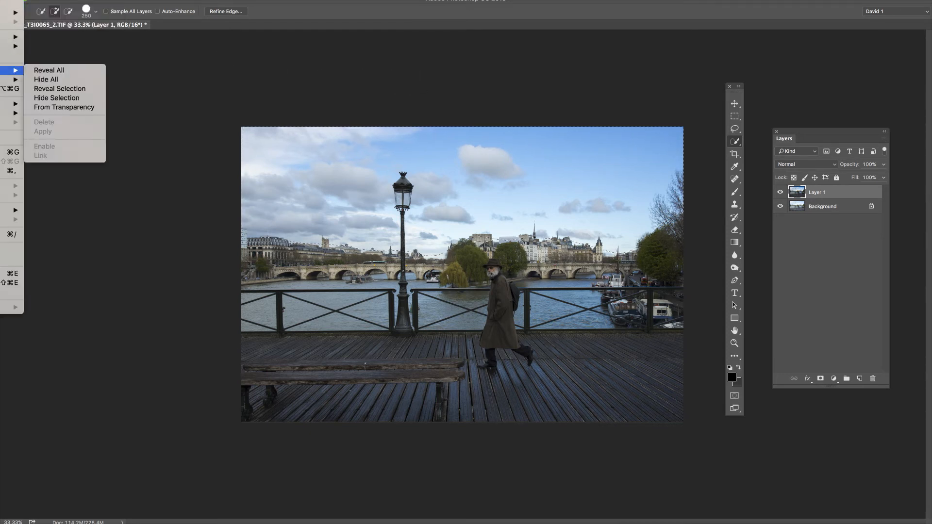
{"action": "left_click", "coordinate": [65, 92]}
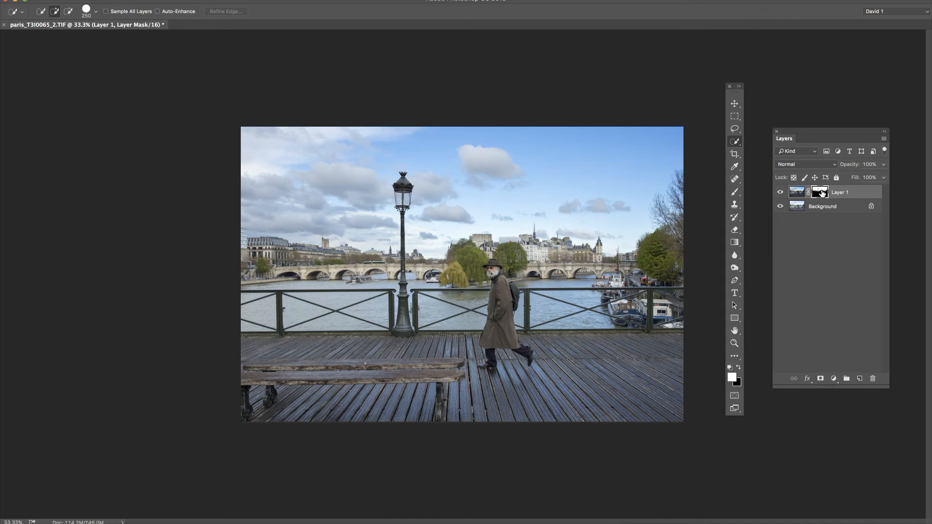
{"action": "left_click", "coordinate": [781, 207]}
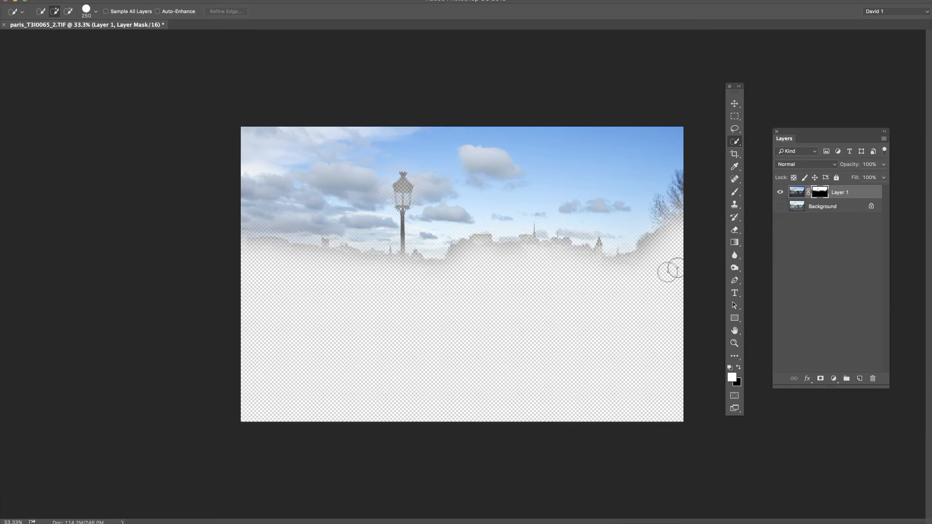
{"action": "left_click", "coordinate": [781, 207]}
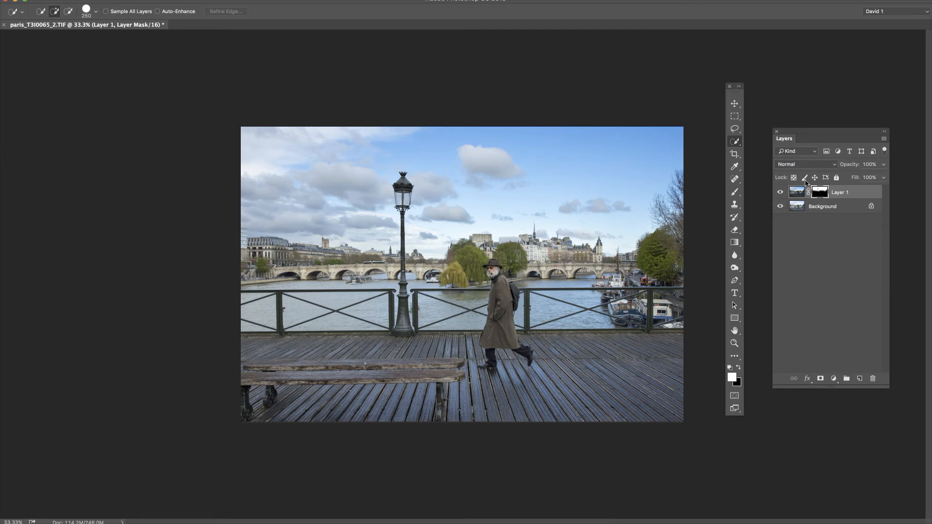
Set up the Brush tool for the mask with 11% opacity and a size of 400 pixels
{"action": "left_click", "coordinate": [735, 195]}
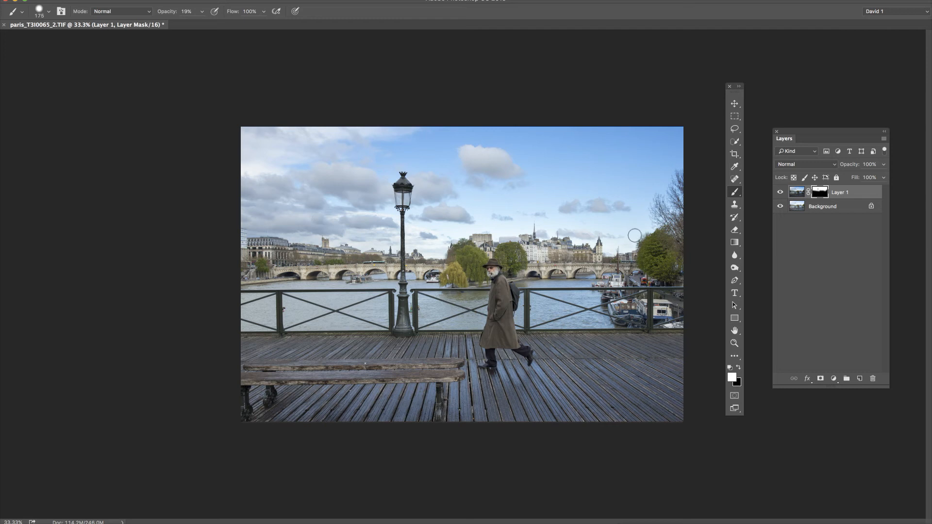
{"action": "key", "text": "bracketright"}
{"action": "key", "text": "bracketright"}
{"action": "key", "text": "bracketright"}
{"action": "key", "text": "bracketright"}
{"action": "key", "text": "bracketleft"}
{"action": "key", "text": "bracketleft"}
{"action": "left_click", "coordinate": [201, 12]}
{"action": "left_click_drag", "start_coordinate": [201, 25], "coordinate": [198, 28]}
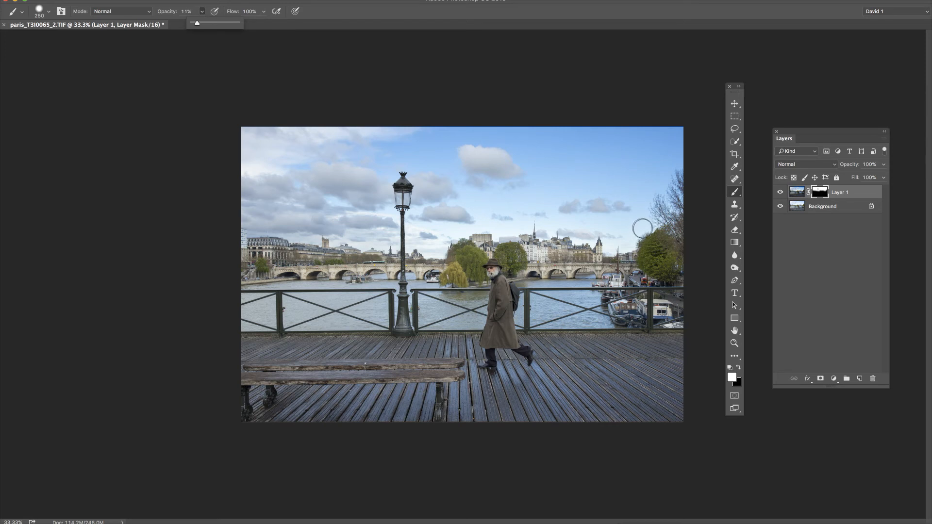
{"action": "key", "text": "bracketright"}
{"action": "key", "text": "bracketright"}
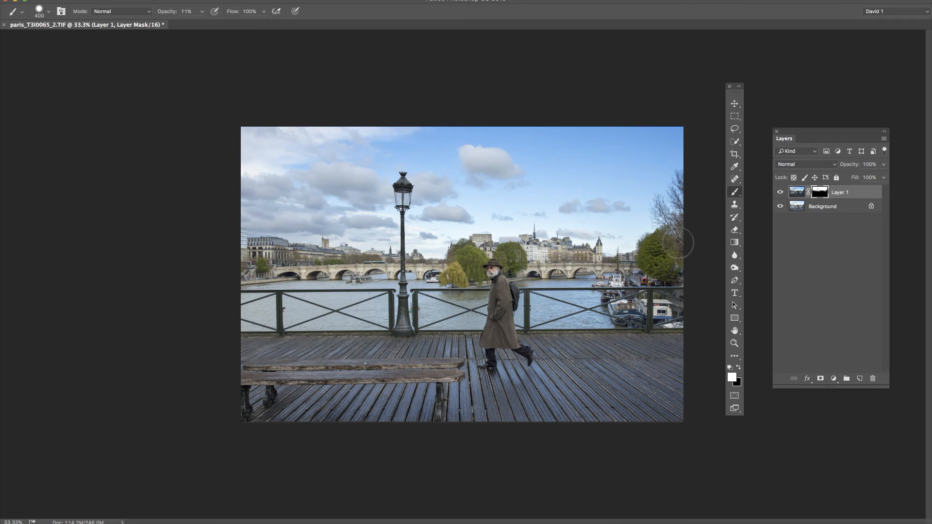
{"action": "key", "text": "x"}
{"action": "key", "text": "x"}
{"action": "right_click", "coordinate": [619, 242]}
{"action": "right_click", "coordinate": [563, 227]}
{"action": "right_click", "coordinate": [362, 236]}
{"action": "right_click", "coordinate": [238, 238]}
{"action": "left_click", "coordinate": [820, 83]}
Raise the Background layer's contrast in Curves with RGB points at input 30, output 28 and input 201, output 211
{"action": "left_click", "coordinate": [797, 194]}
{"action": "left_click", "coordinate": [797, 207]}
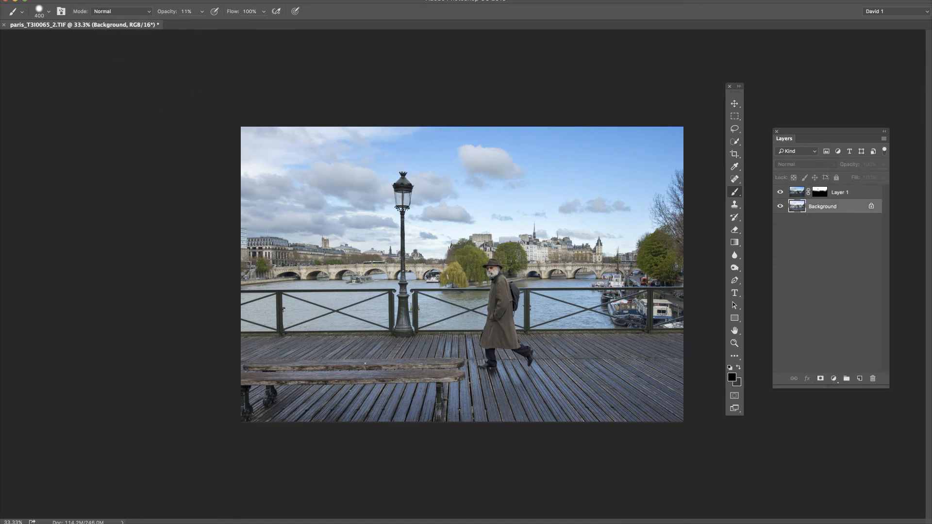
{"action": "mouse_move", "coordinate": [0, 0]}
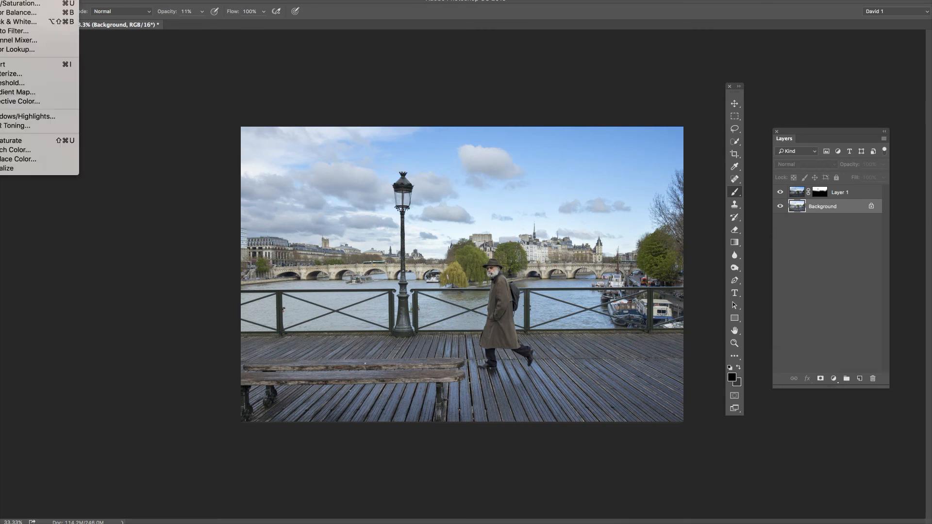
{"action": "left_click", "coordinate": [0, 0]}
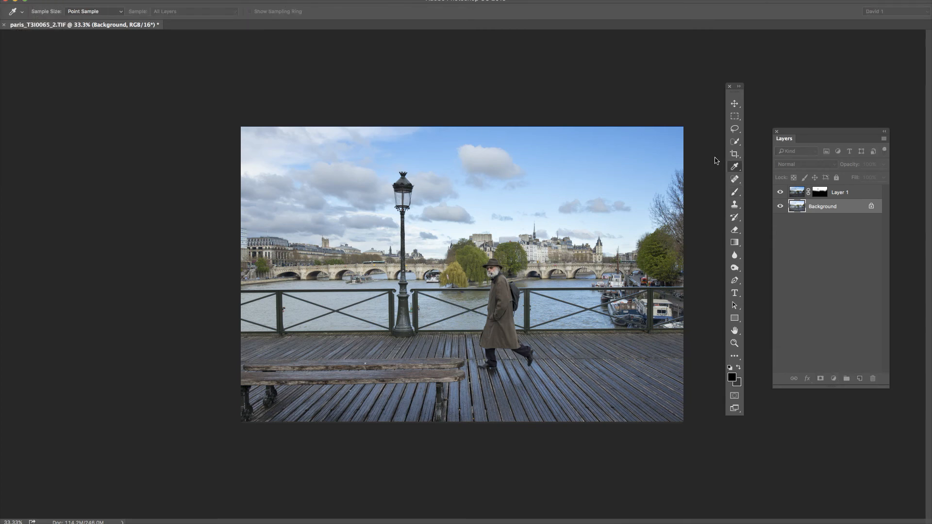
{"action": "left_click_drag", "start_coordinate": [524, 523], "coordinate": [765, 49]}
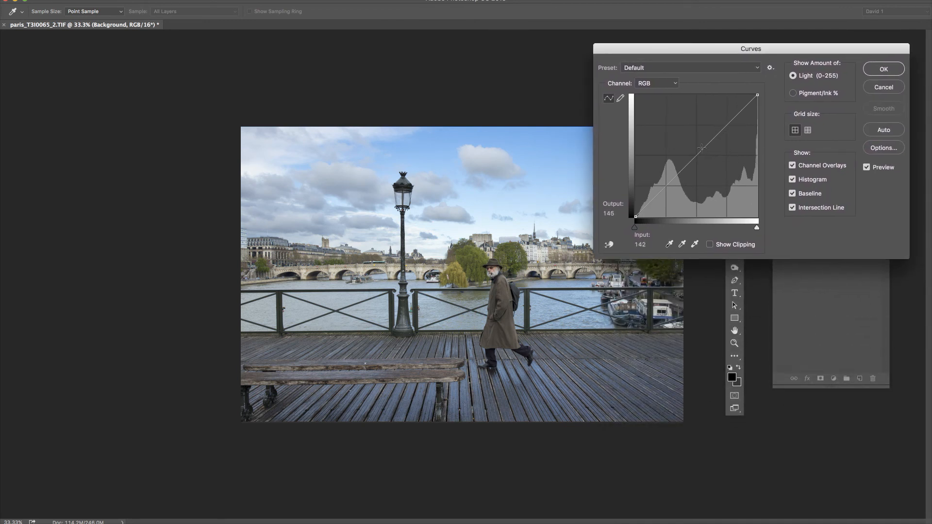
{"action": "left_click_drag", "start_coordinate": [702, 148], "coordinate": [651, 204]}
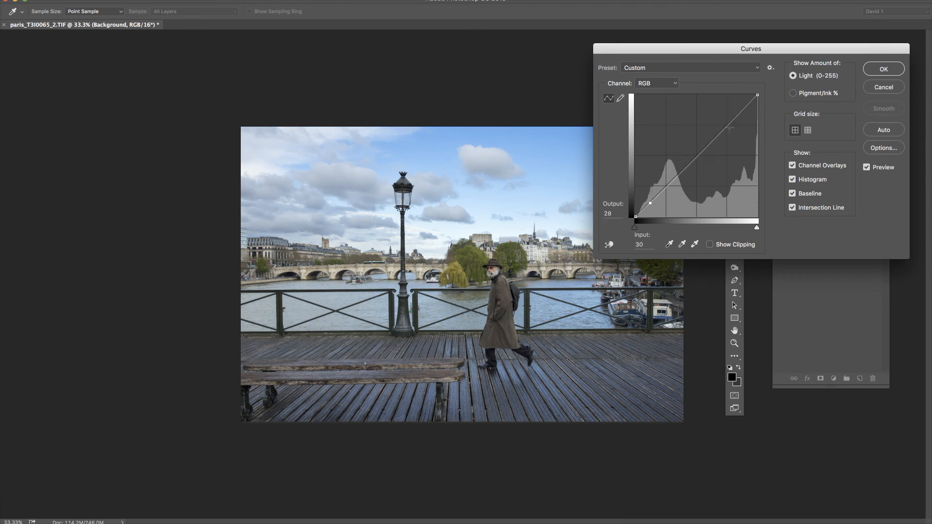
{"action": "left_click_drag", "start_coordinate": [739, 115], "coordinate": [733, 116]}
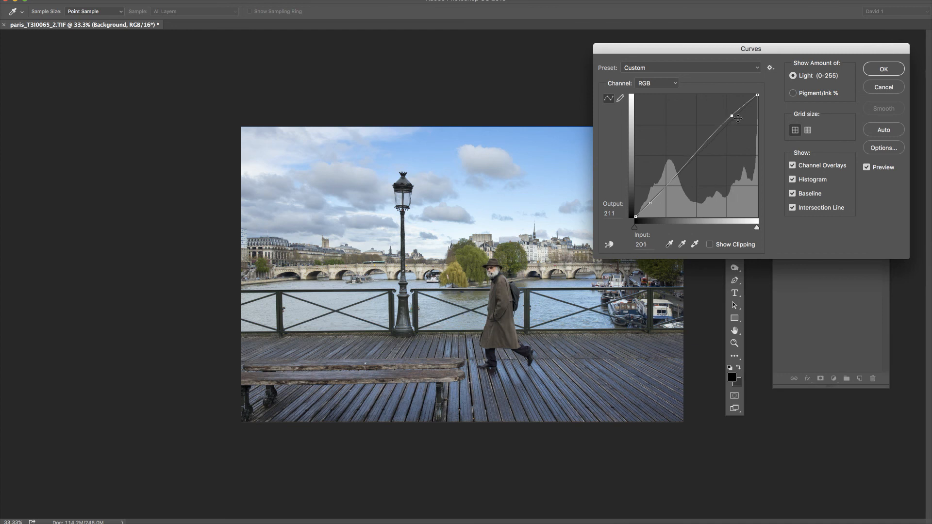
Compare the Background layer with and without the curve preview, and apply the Curves adjustment
{"action": "left_click", "coordinate": [866, 167]}
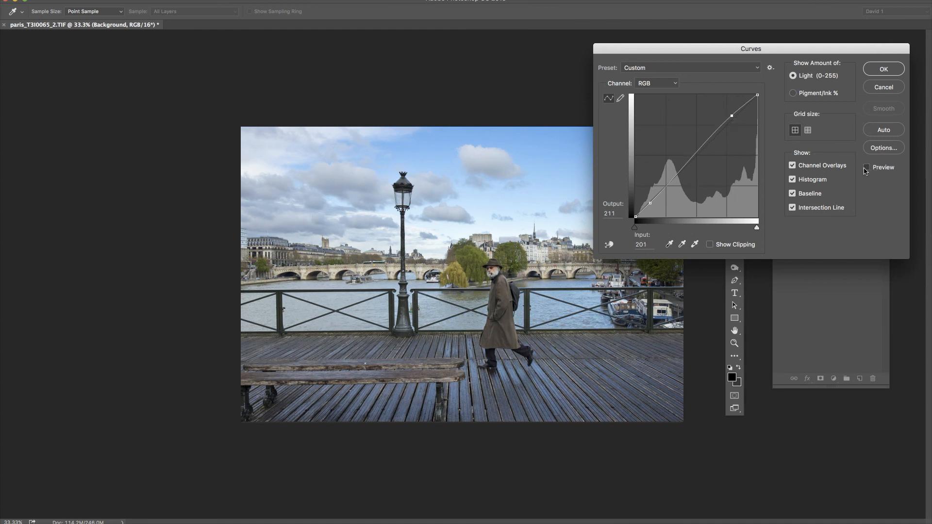
{"action": "left_click", "coordinate": [867, 167]}
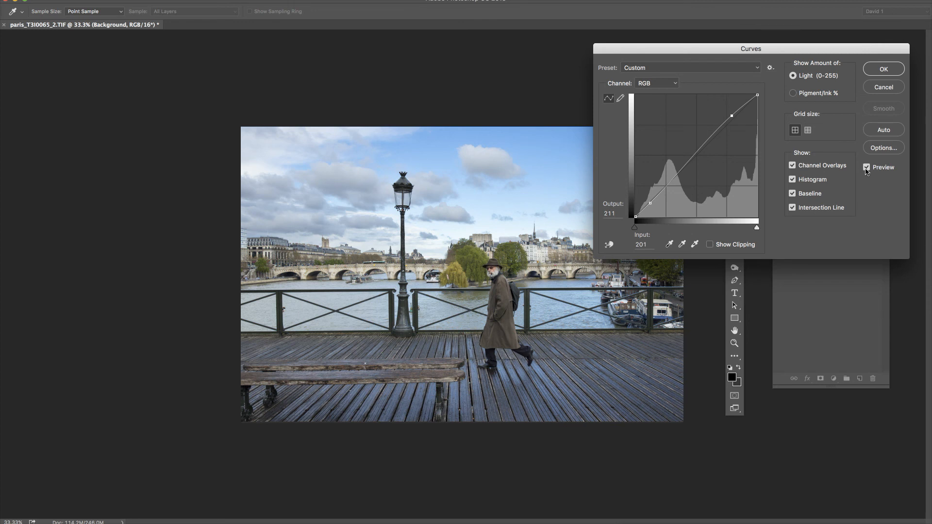
{"action": "left_click", "coordinate": [867, 168]}
{"action": "left_click", "coordinate": [867, 168]}
{"action": "left_click", "coordinate": [868, 168]}
{"action": "left_click", "coordinate": [884, 70]}
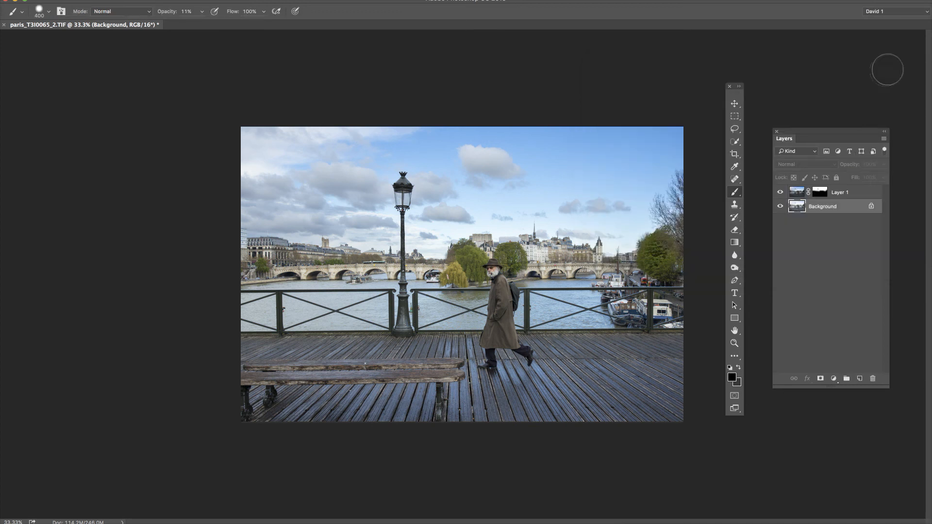
Darken Layer 1's midtones slightly with a Curves RGB point at input 138, output 126, compare the preview, and apply it
{"action": "left_click", "coordinate": [797, 193]}
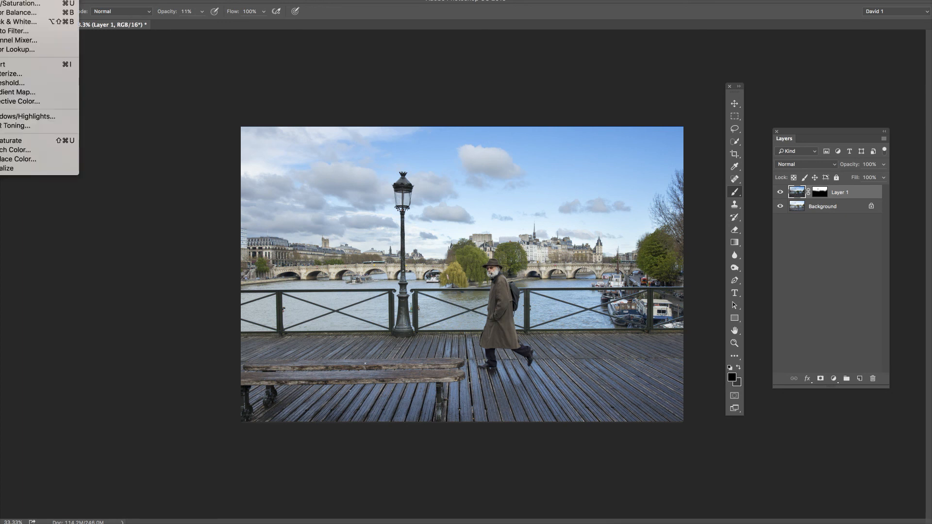
{"action": "left_click", "coordinate": [15, 0]}
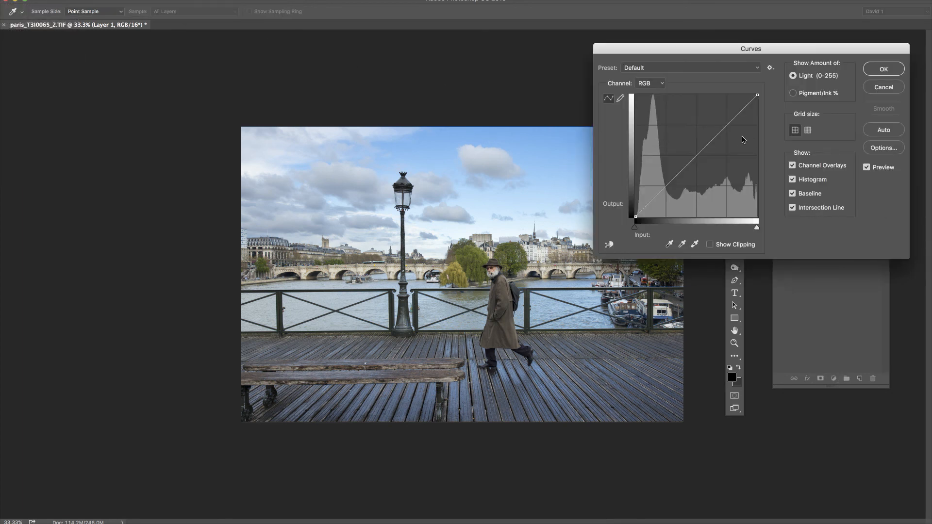
{"action": "left_click_drag", "start_coordinate": [726, 51], "coordinate": [757, 51]}
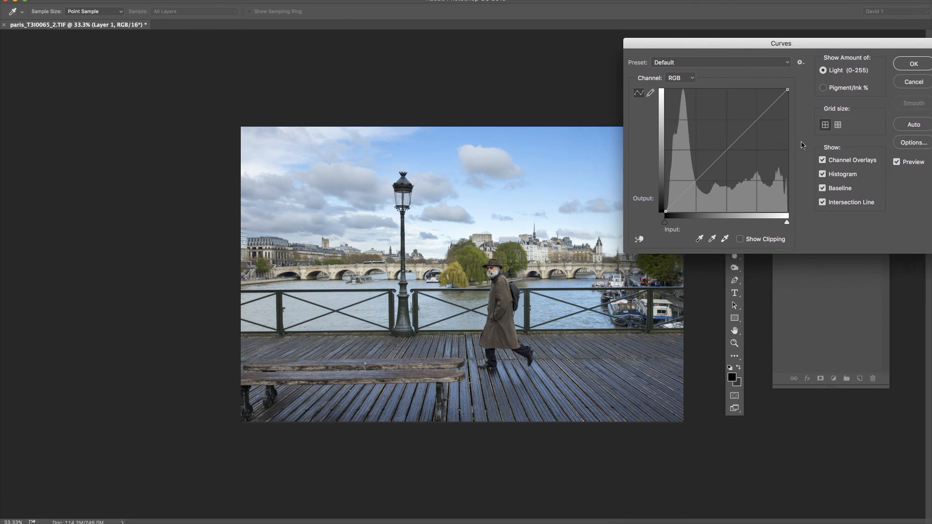
{"action": "left_click", "coordinate": [732, 150]}
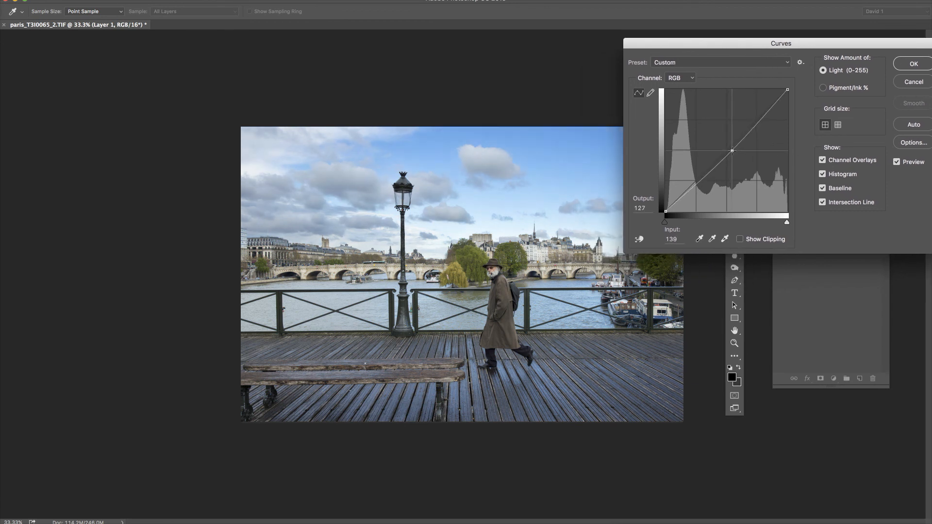
{"action": "left_click_drag", "start_coordinate": [732, 151], "coordinate": [739, 155]}
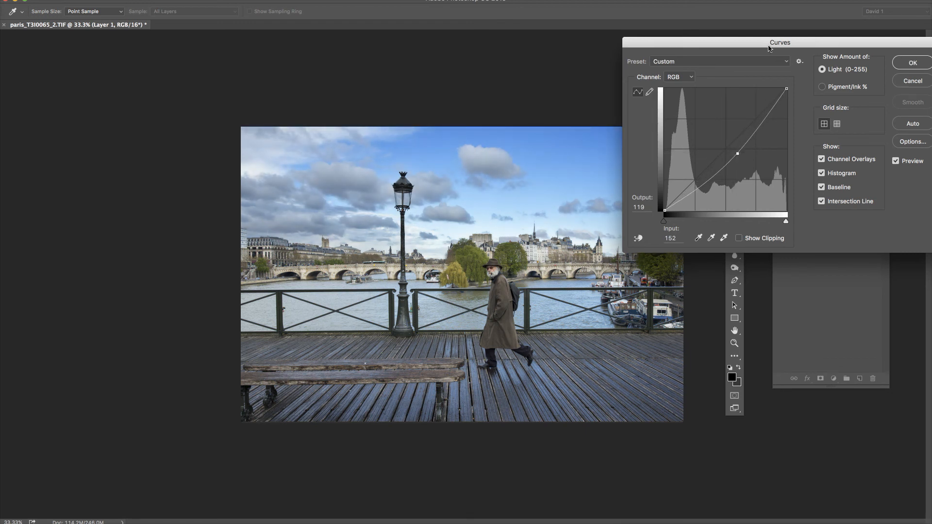
{"action": "left_click_drag", "start_coordinate": [773, 46], "coordinate": [818, 42]}
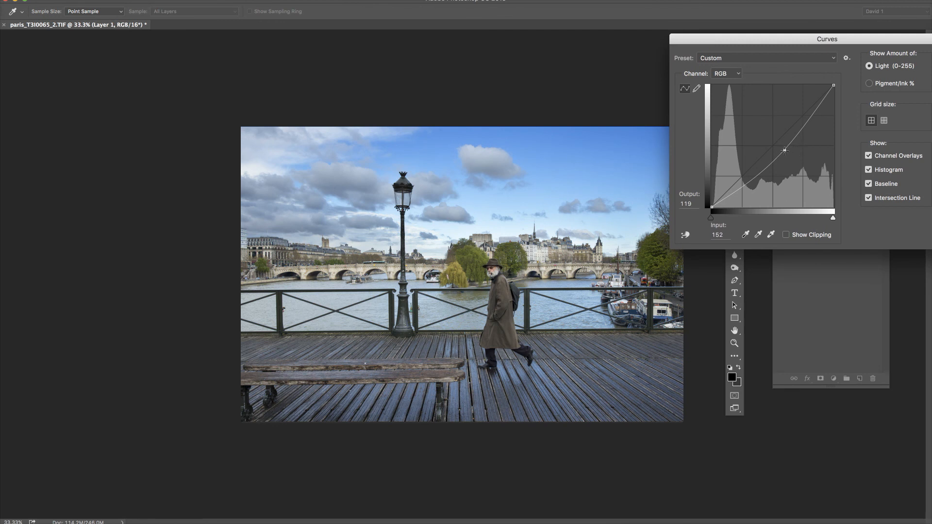
{"action": "left_click_drag", "start_coordinate": [784, 150], "coordinate": [777, 147]}
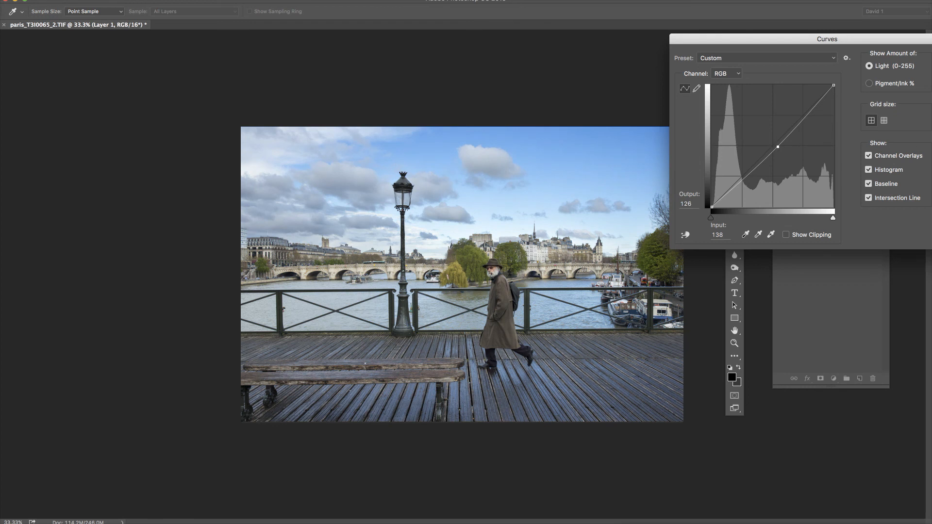
{"action": "key", "text": "p"}
{"action": "key", "text": "p"}
{"action": "key", "text": "Return"}
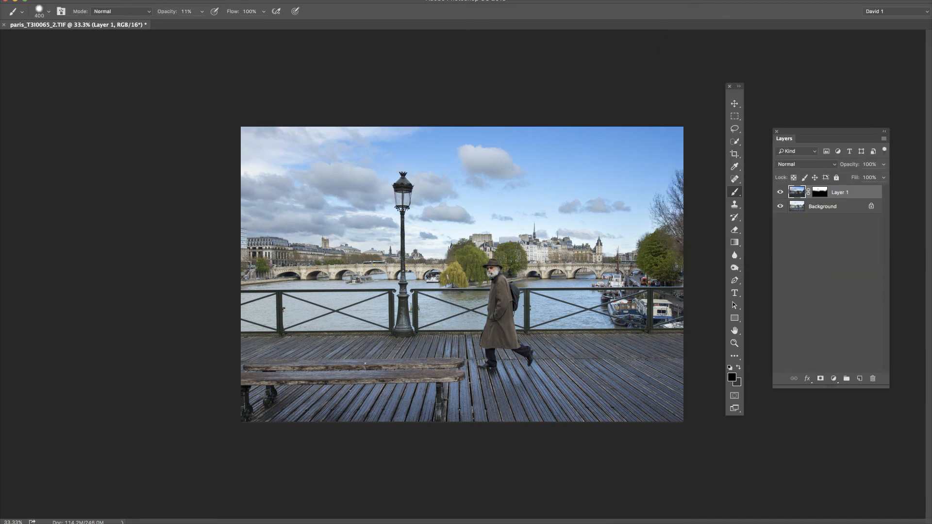